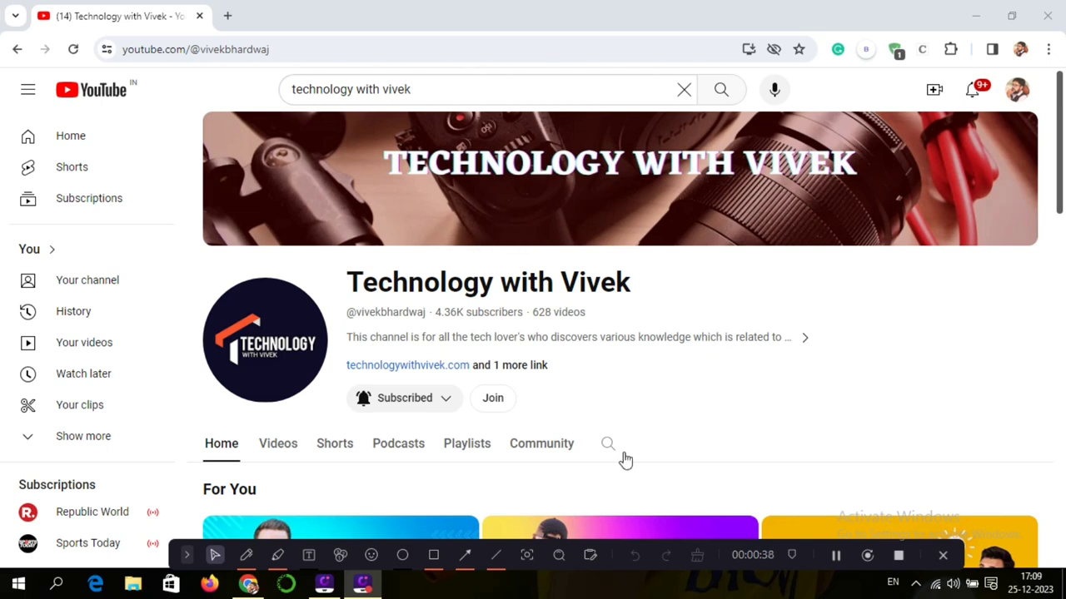
Step: Search Google for photopea in a new tab that replaces the YouTube one, and open the Photopea Online Photo Editor site
left_click(227, 16)
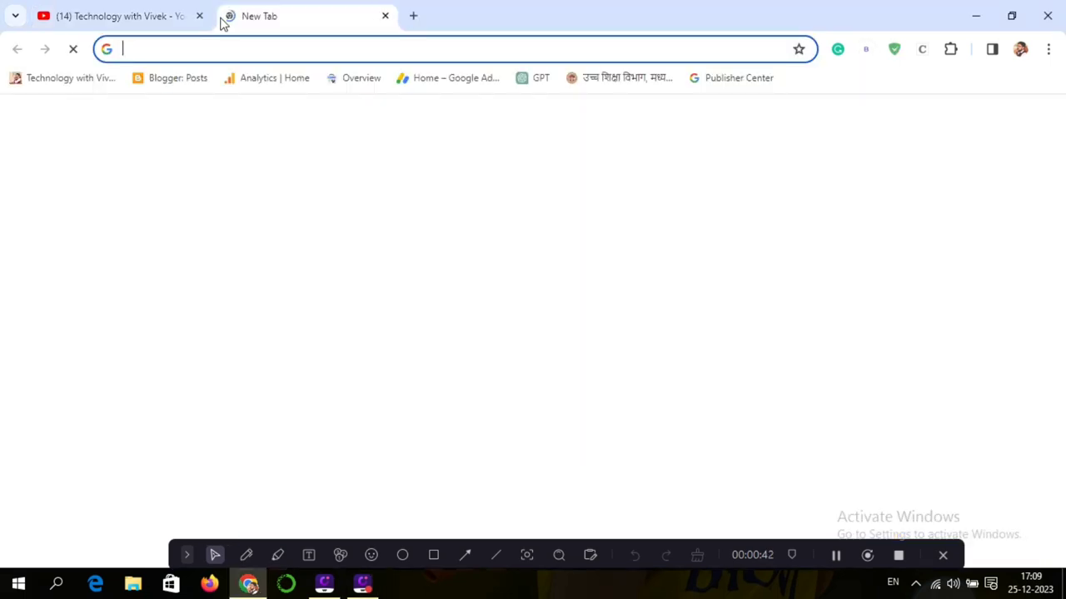
left_click(199, 17)
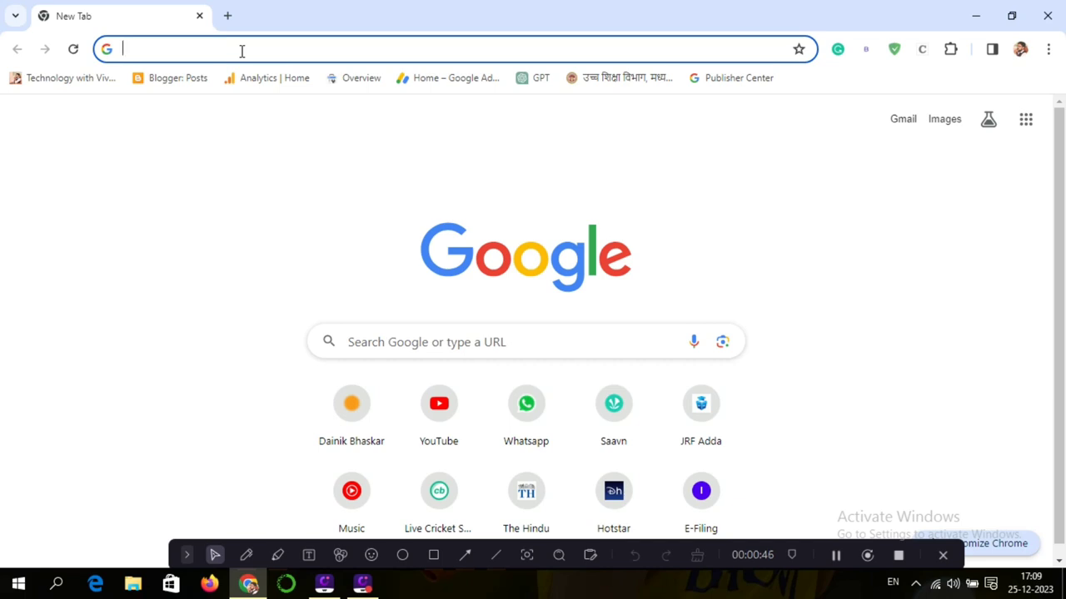
type("ph")
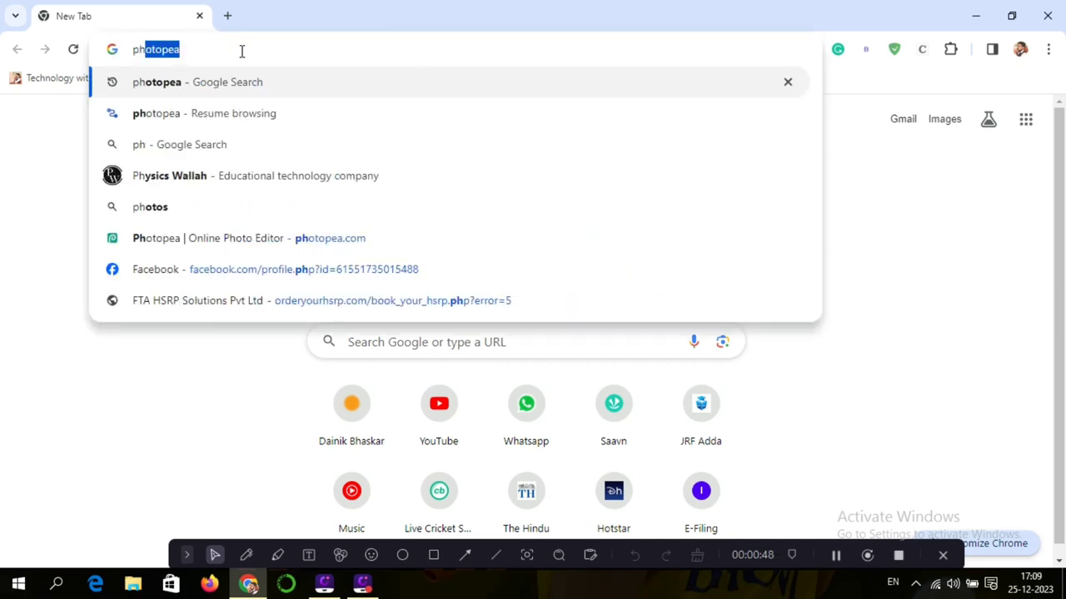
type("otopea")
key("Return")
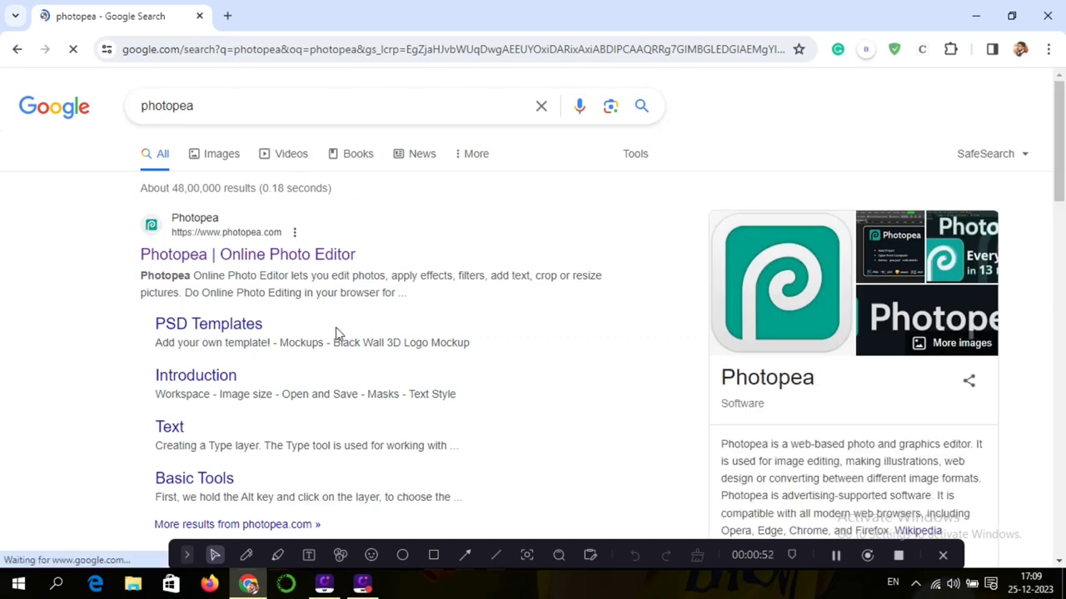
left_click(258, 261)
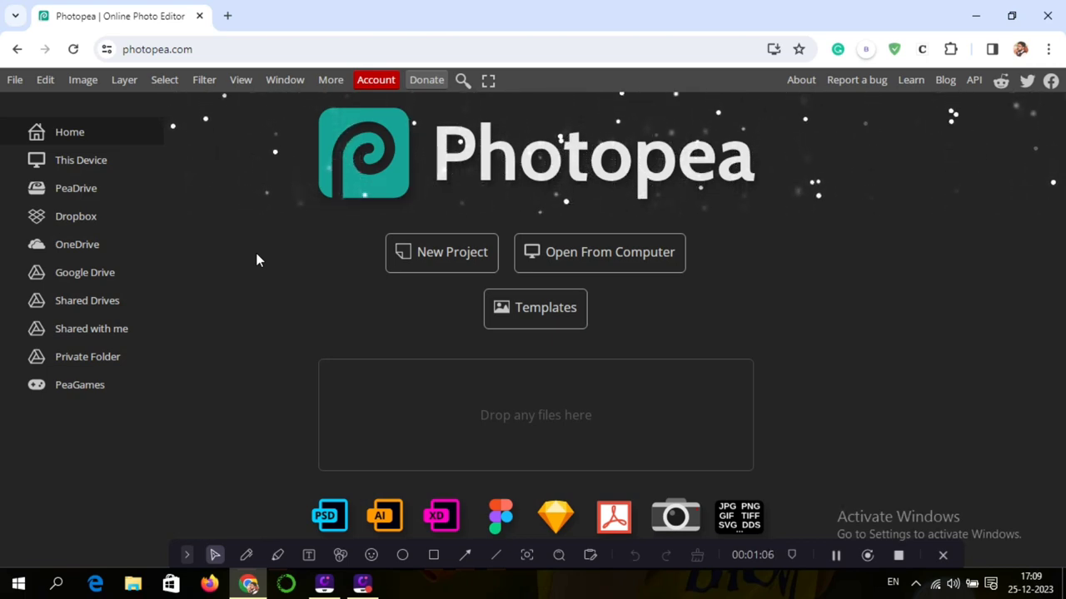
Step: Open the NAAC badge image named download from the computer's Desktop folder
left_click(595, 260)
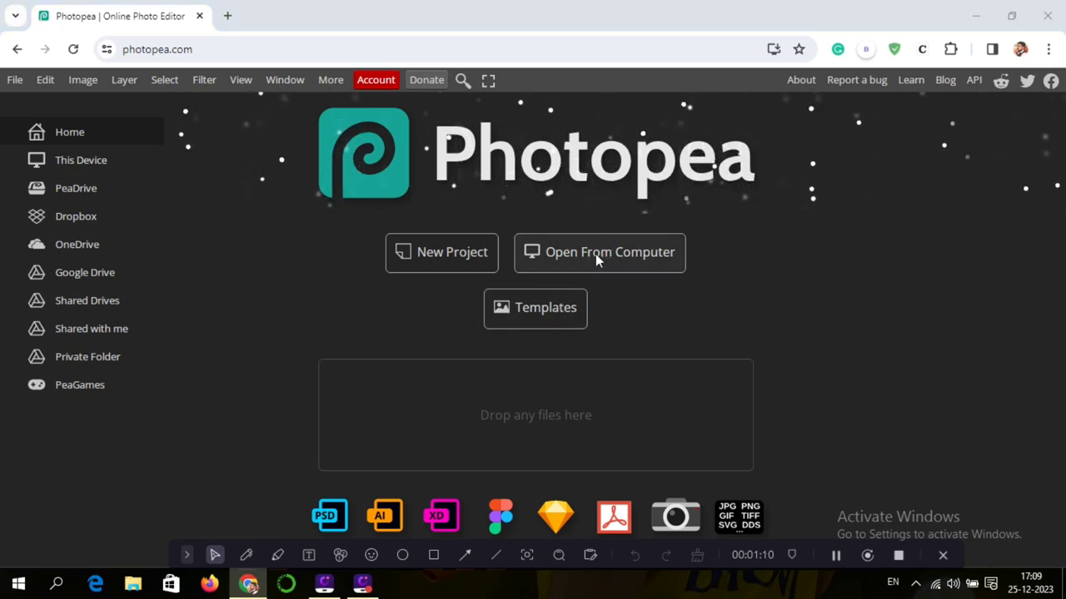
left_click(675, 134)
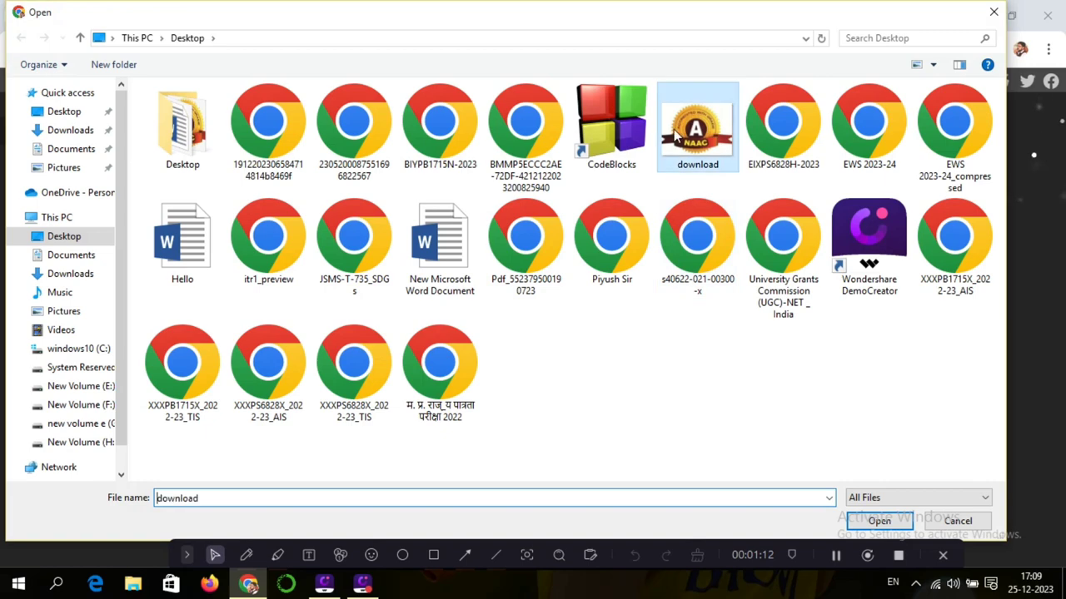
left_click(862, 526)
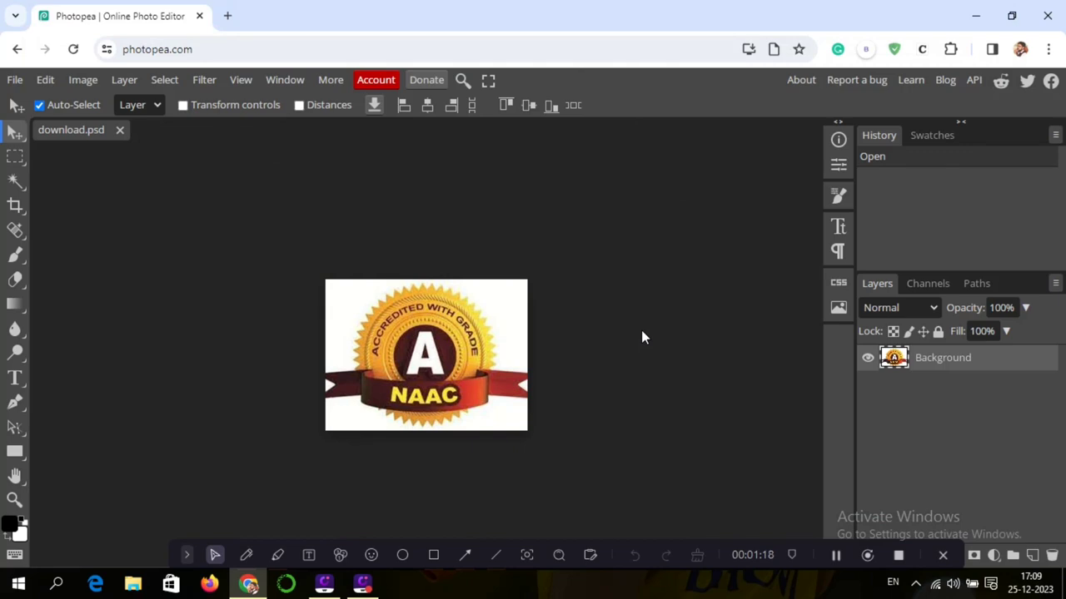
Step: Erase the white background above the badge on both sides and below the ribbon, using Magic Wand selections
left_click(15, 181)
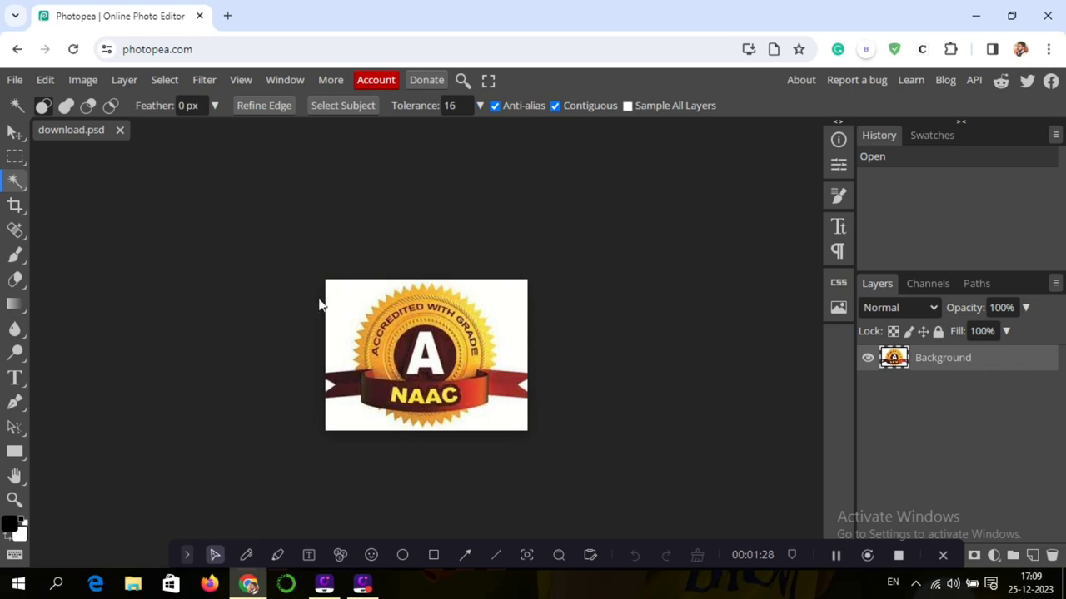
left_click(491, 306)
left_click(343, 302)
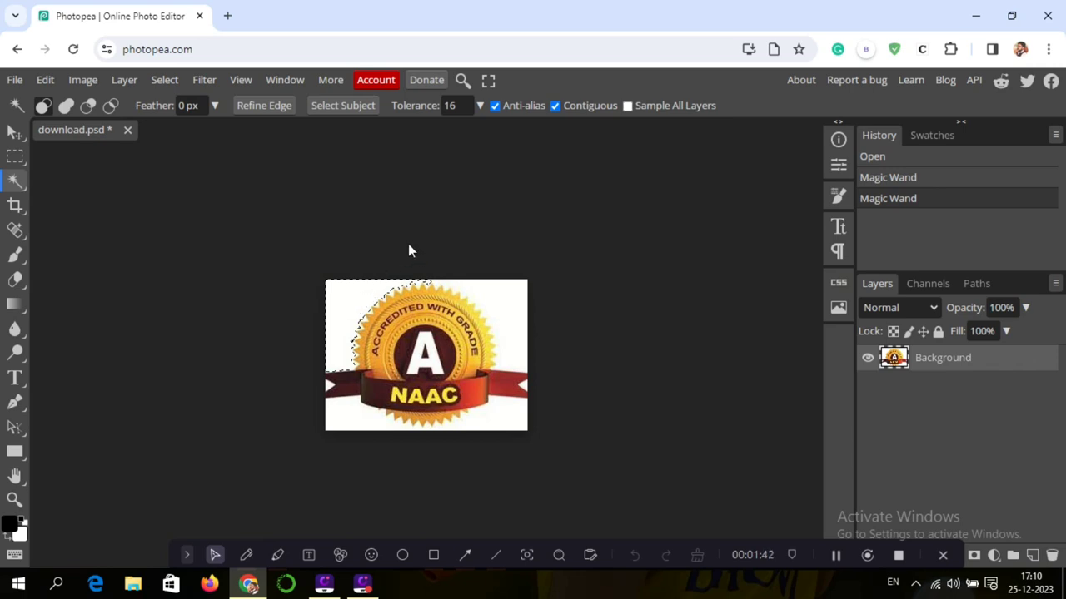
key("Delete")
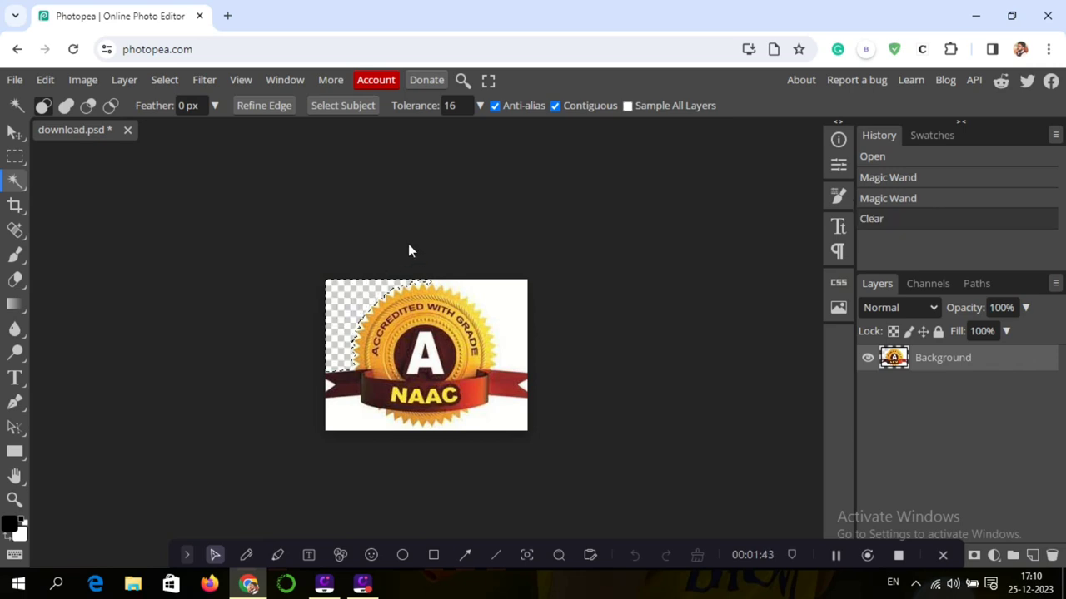
left_click(495, 307)
key("Delete")
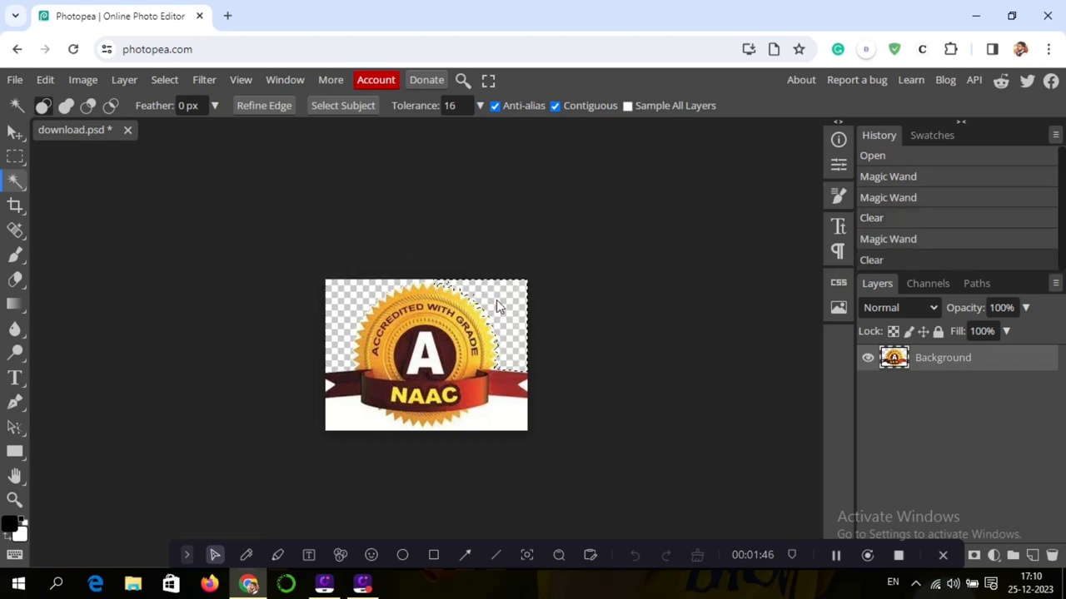
left_click(497, 421)
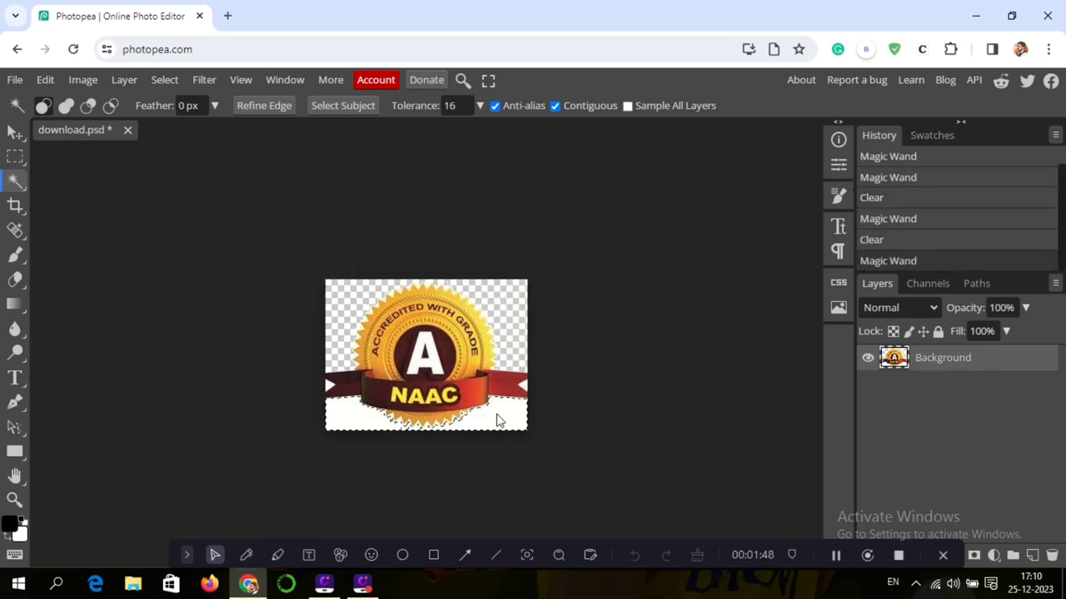
key("Delete")
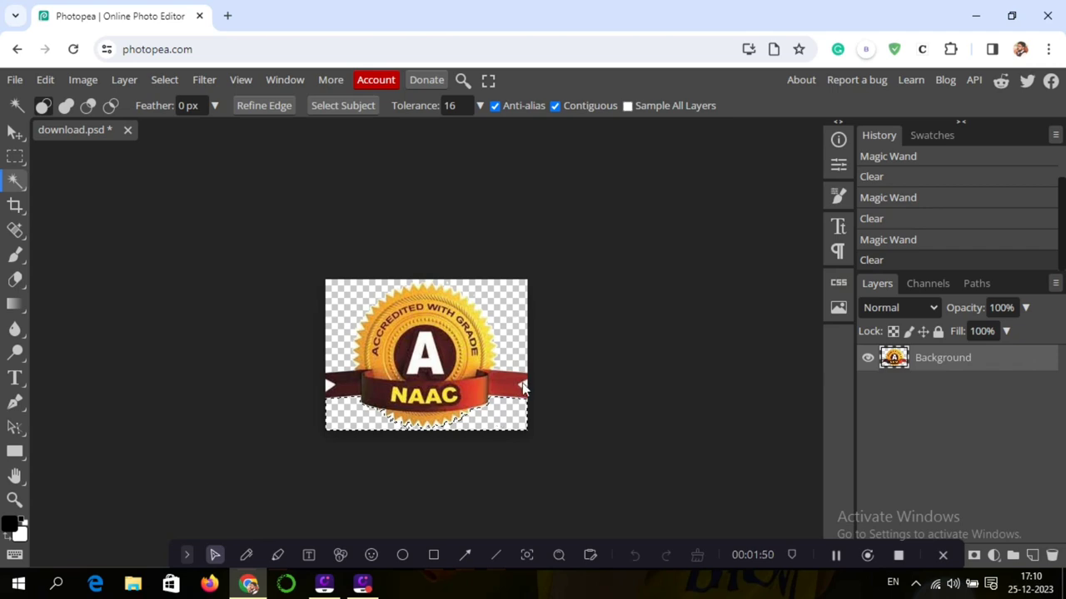
Step: Select and erase the small white notches at both ends of the ribbon with the Magic Wand
left_click(523, 387)
key("Delete")
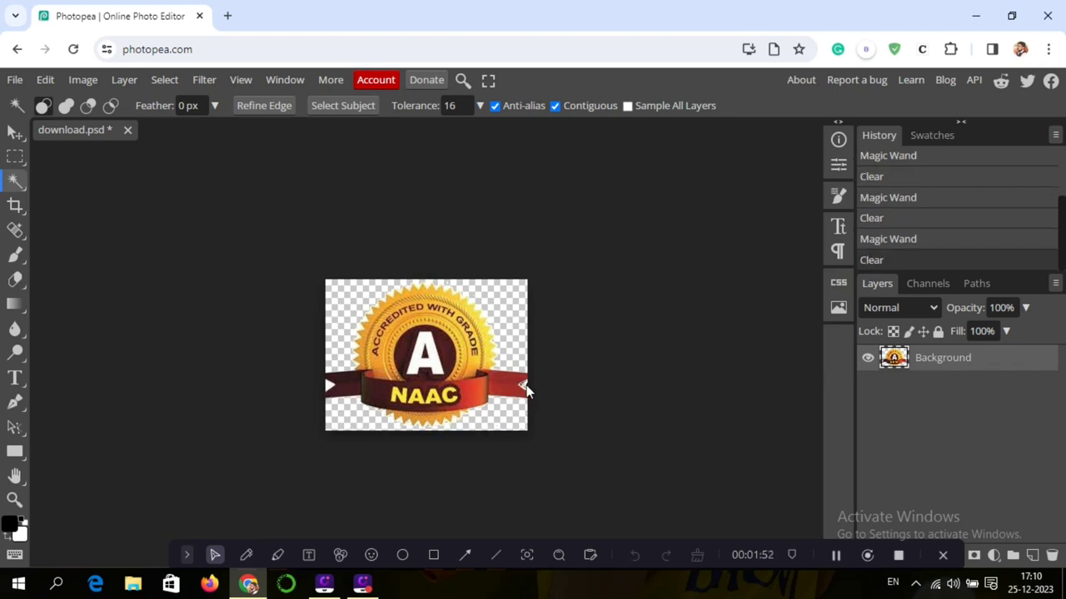
left_click(329, 390)
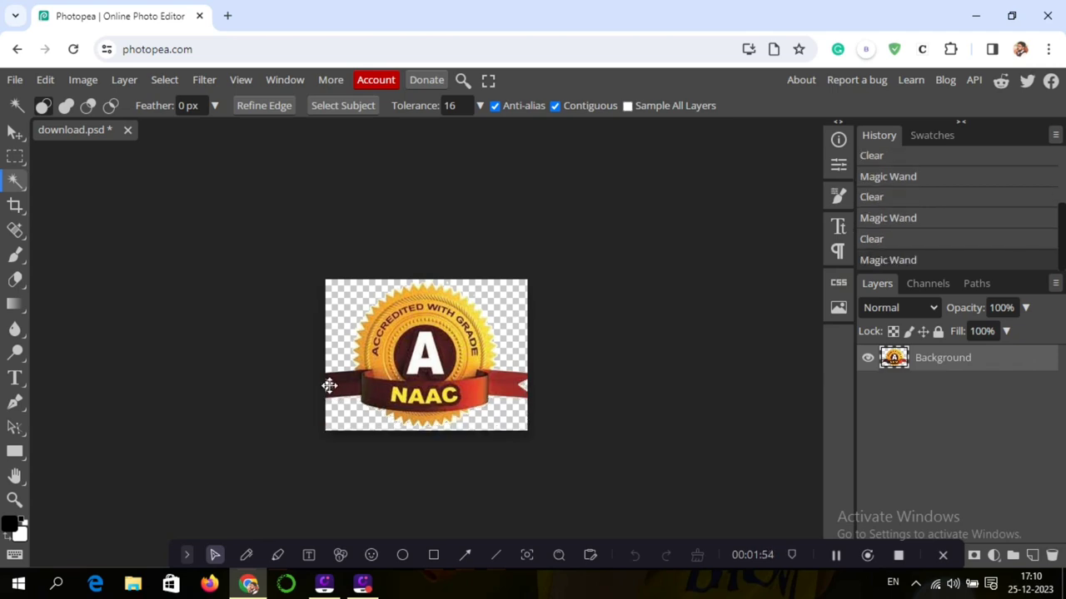
key("Delete")
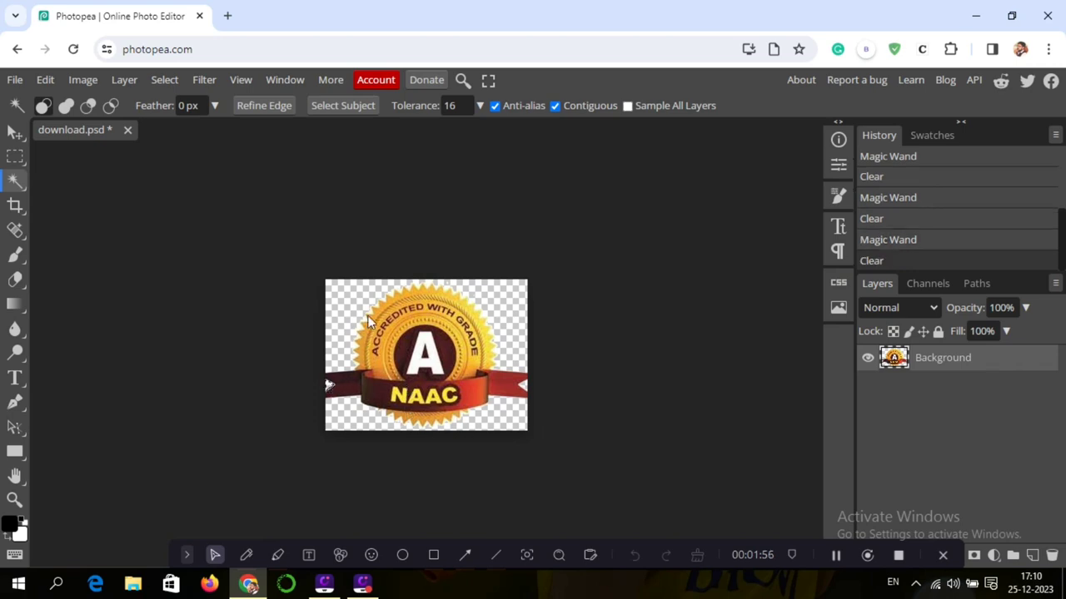
Step: Export the badge as a PNG file named download
left_click(15, 79)
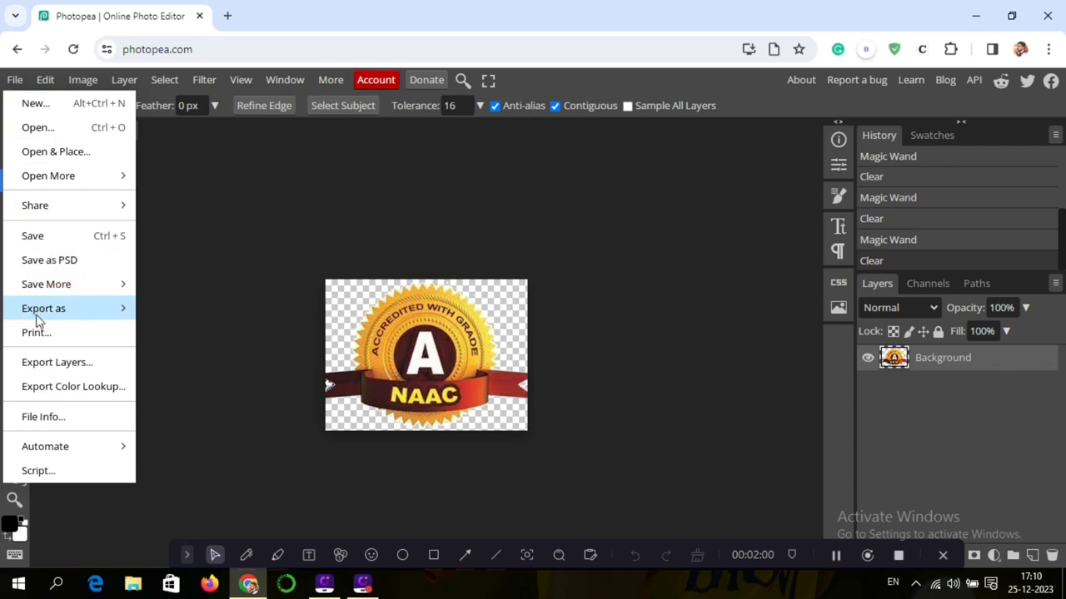
mouse_move(38, 315)
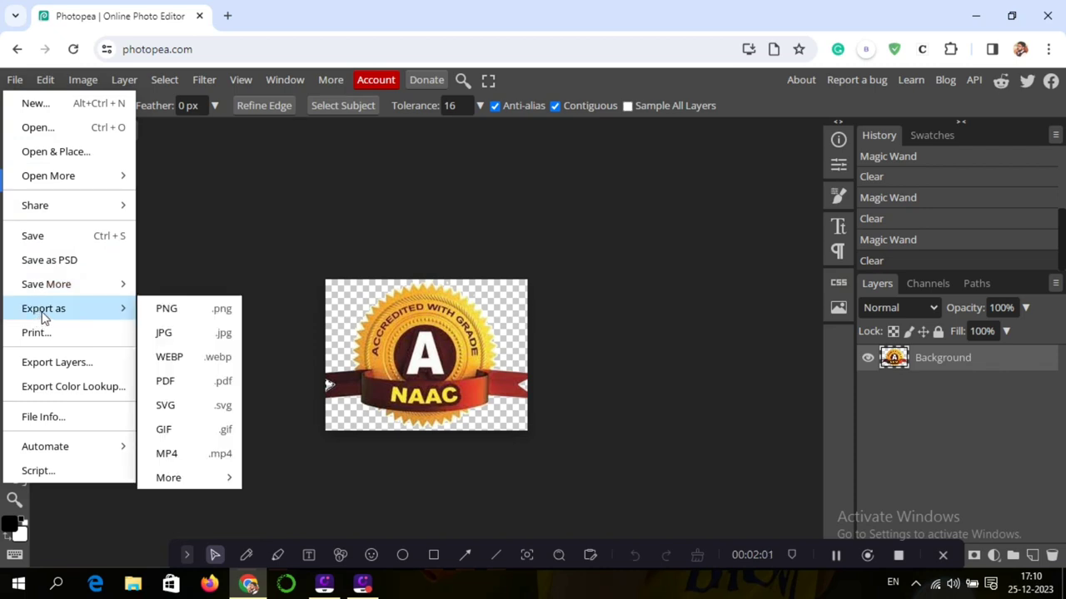
left_click(182, 311)
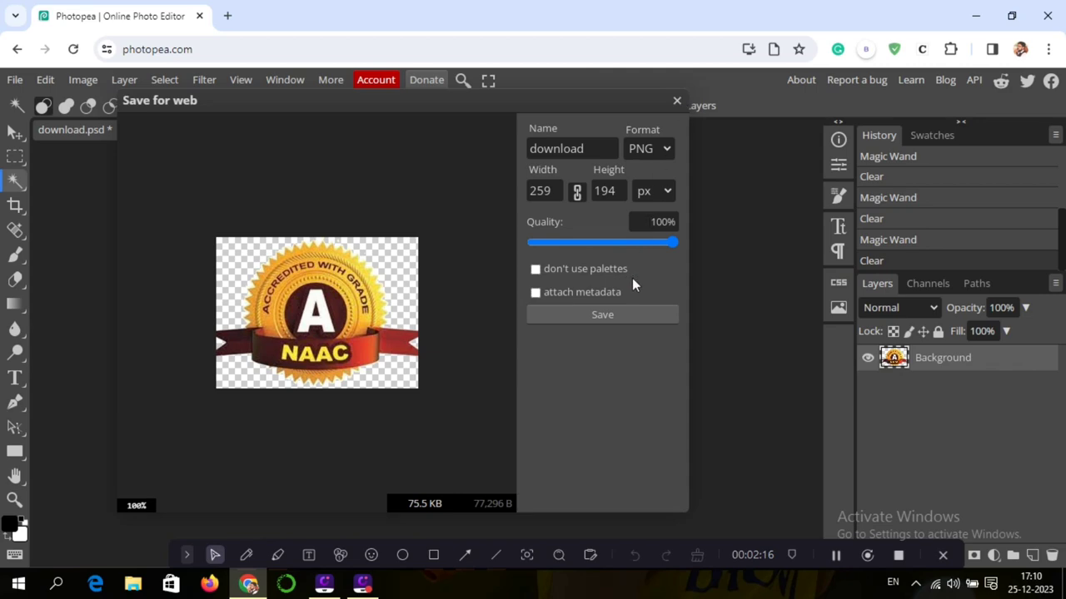
left_click(621, 315)
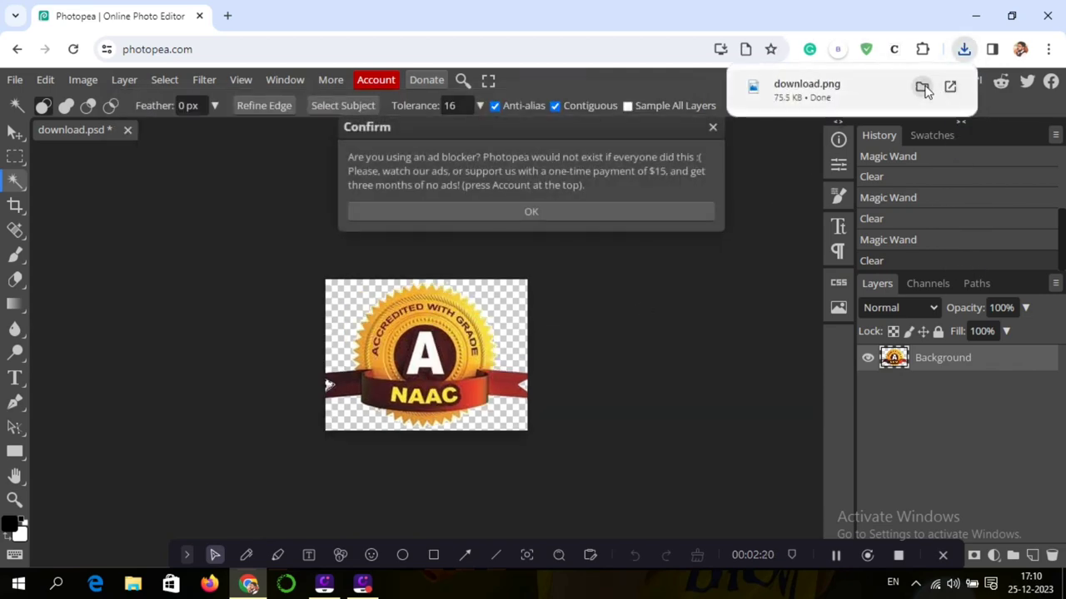
Step: View the exported download.png from the Downloads folder in Photos, and minimize the open windows to reach the desktop
left_click(922, 89)
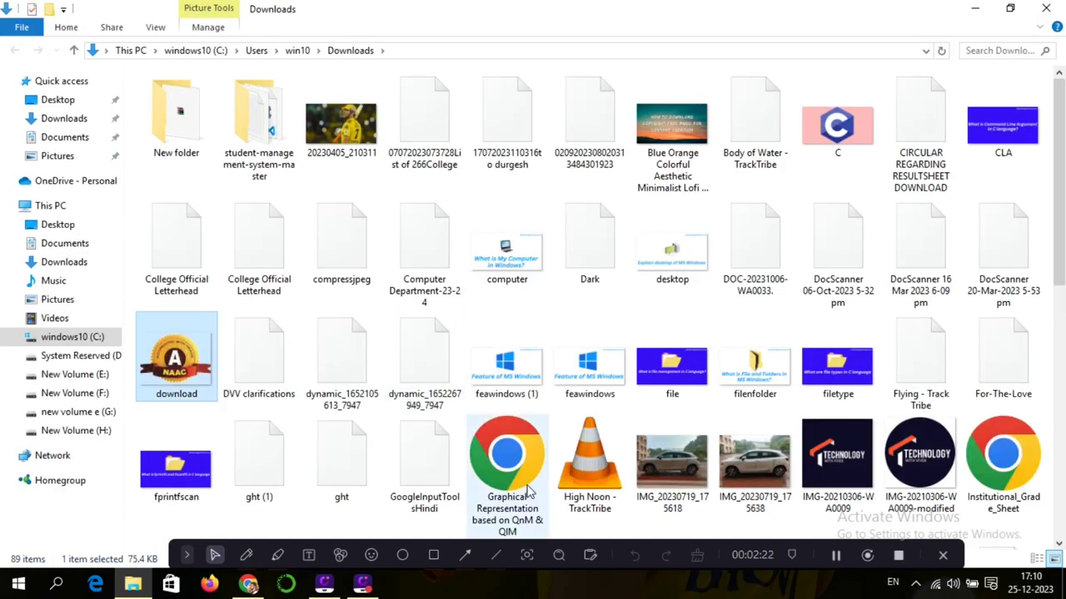
double_click(173, 355)
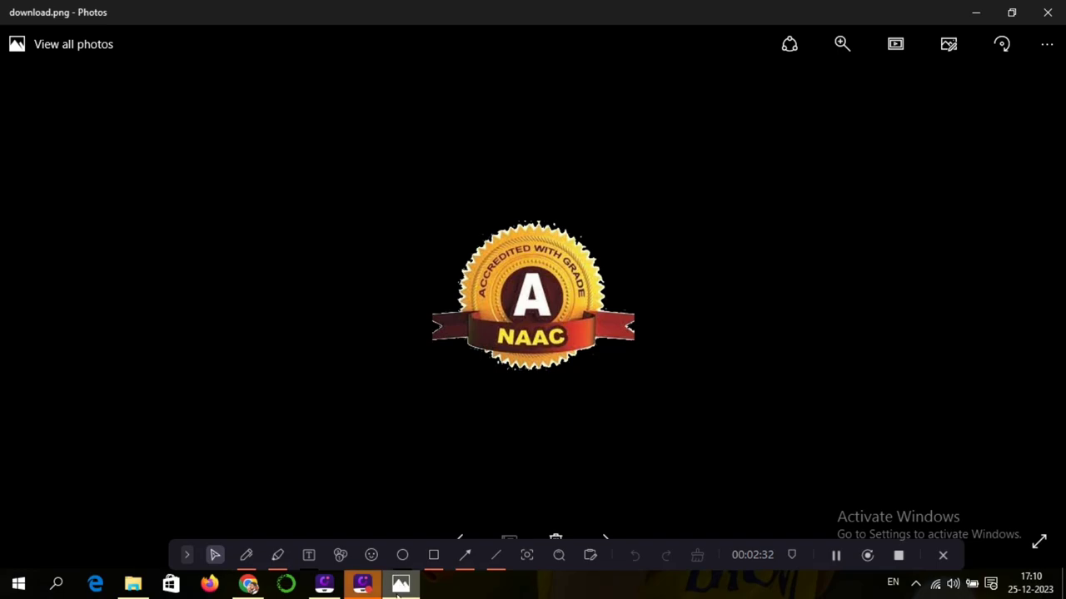
left_click(976, 11)
left_click(975, 8)
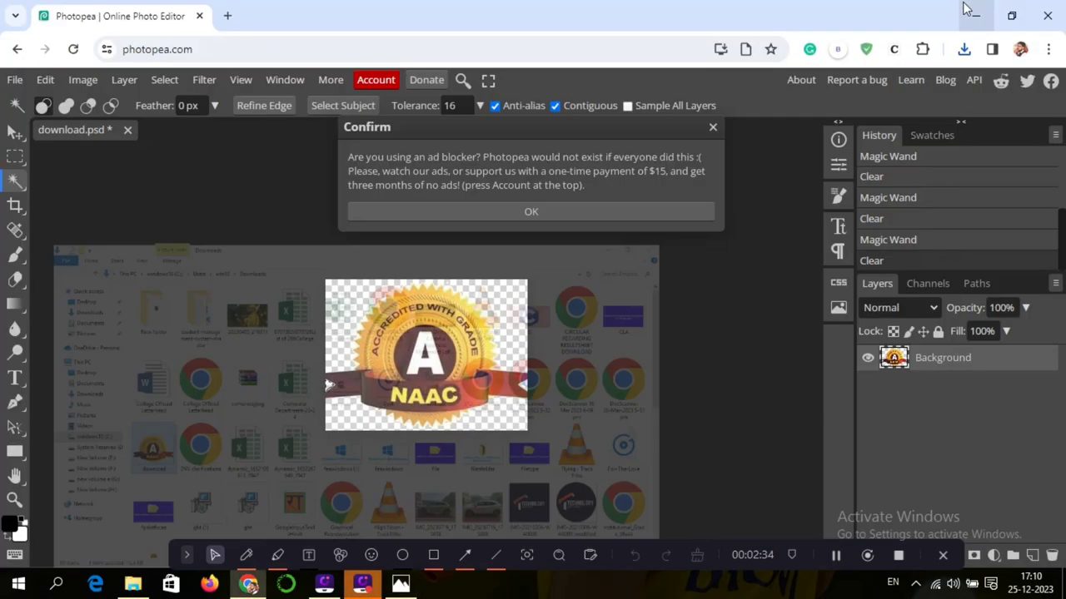
left_click(973, 16)
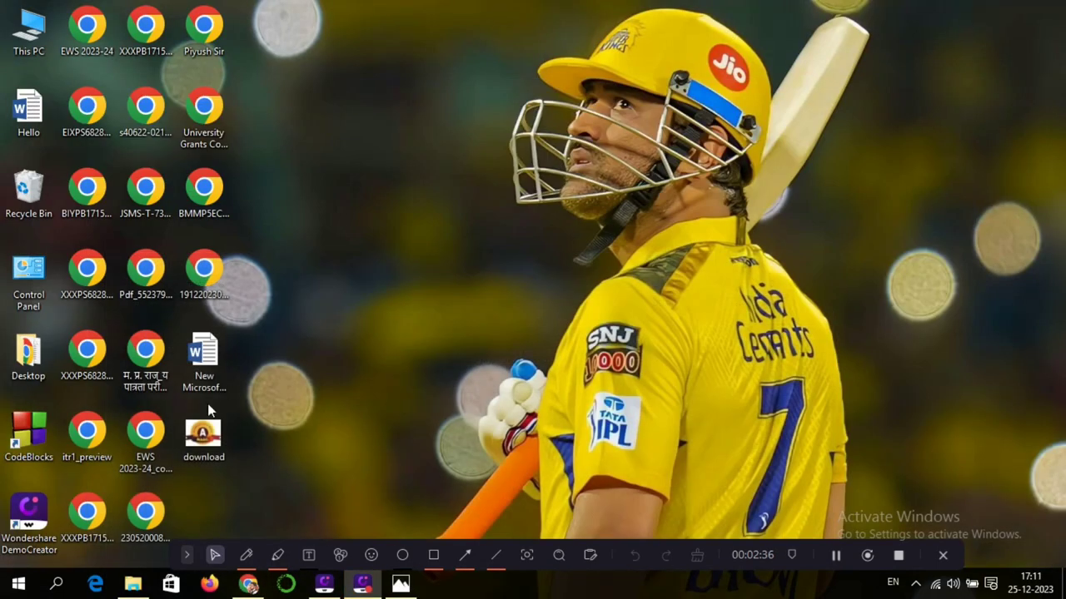
Step: Open the original download image from the desktop, compare it with download.png, and close both photo windows
double_click(210, 431)
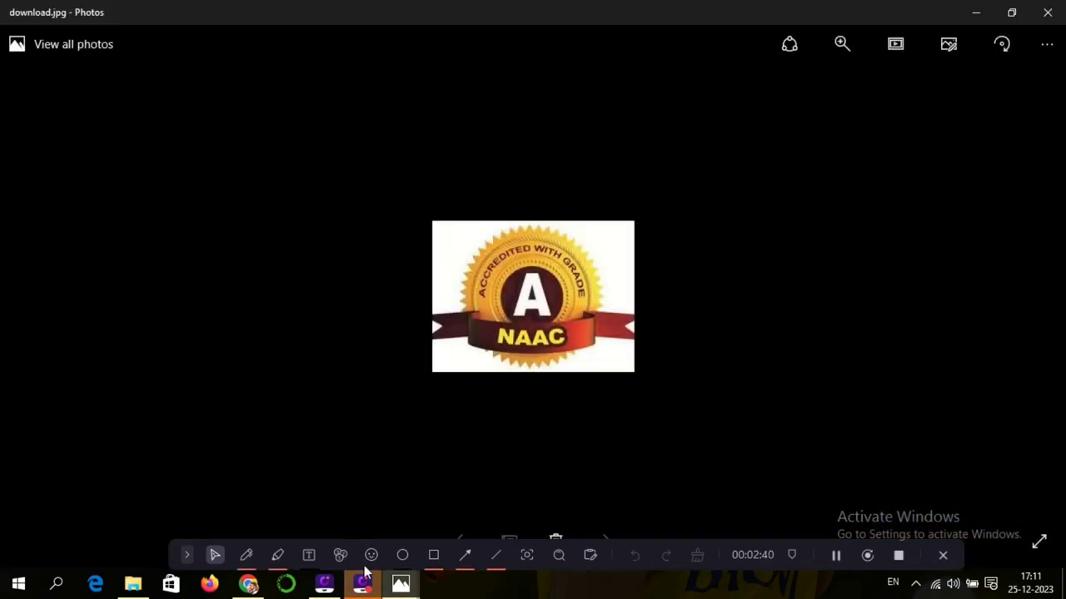
mouse_move(401, 589)
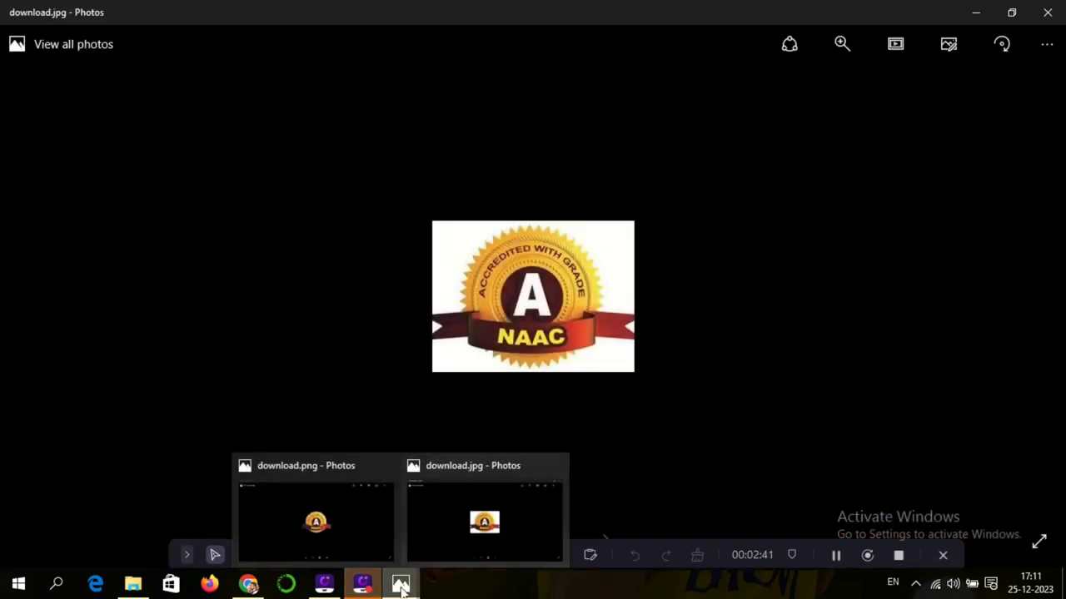
left_click(352, 527)
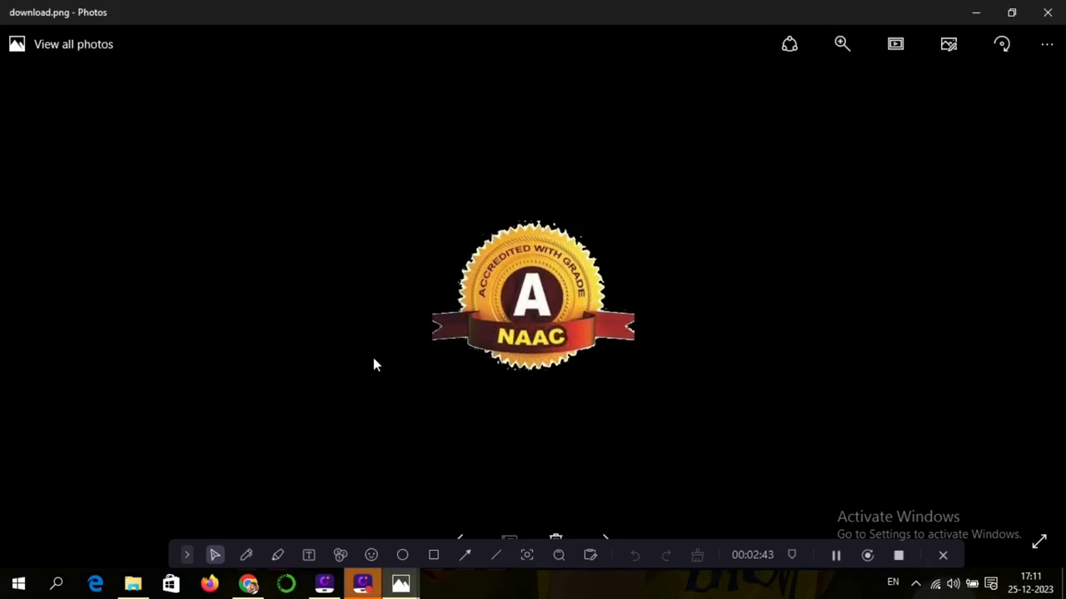
left_click(1046, 13)
left_click(1047, 12)
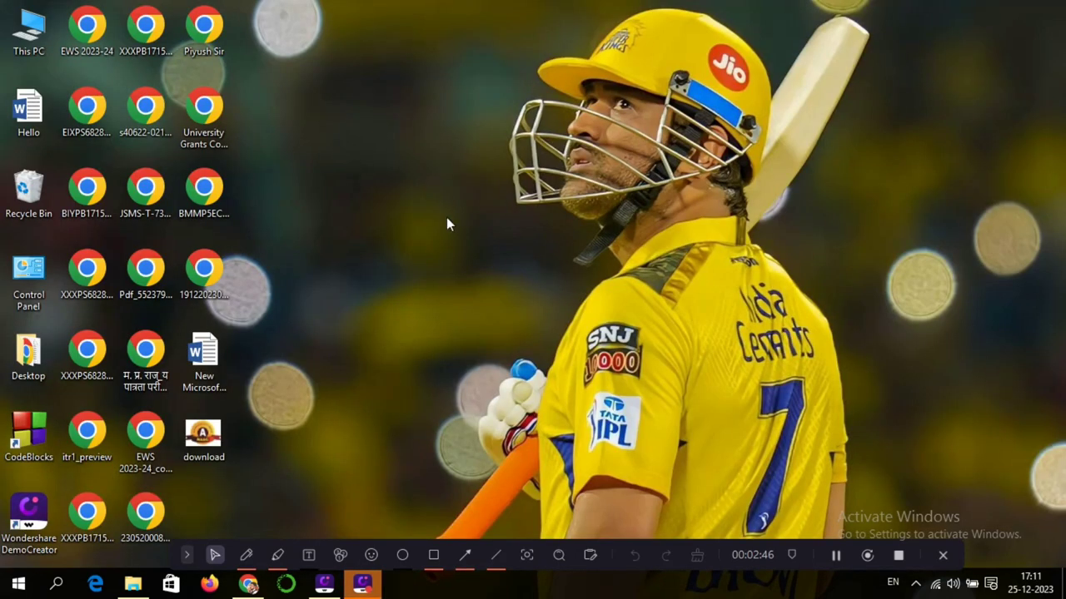
Step: Return to Photopea in Chrome, dismiss the ad blocker notice and close the badge document without saving
left_click(248, 585)
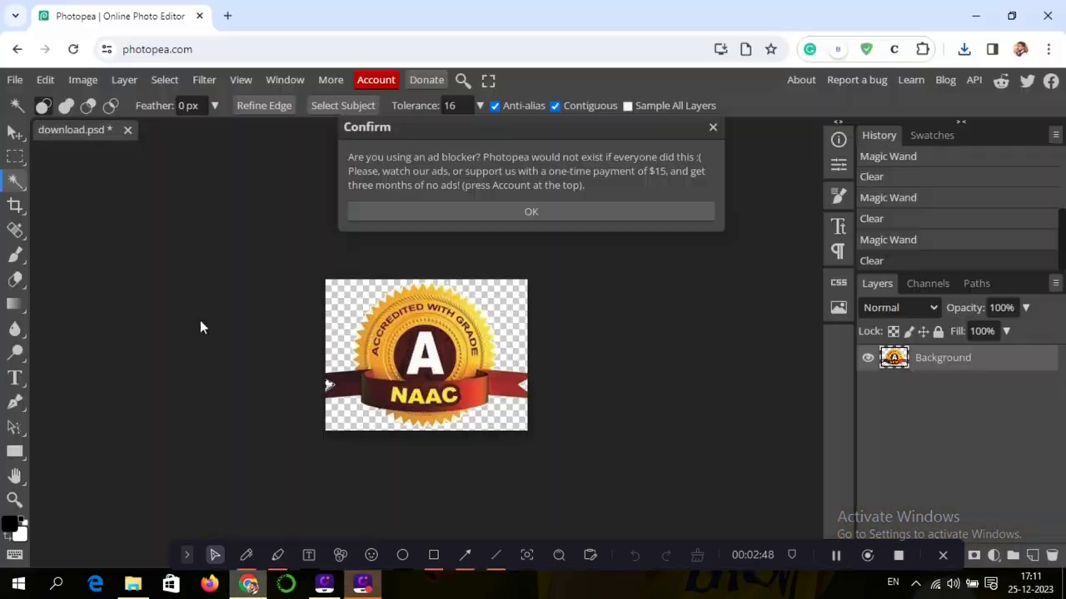
left_click(713, 127)
left_click(127, 130)
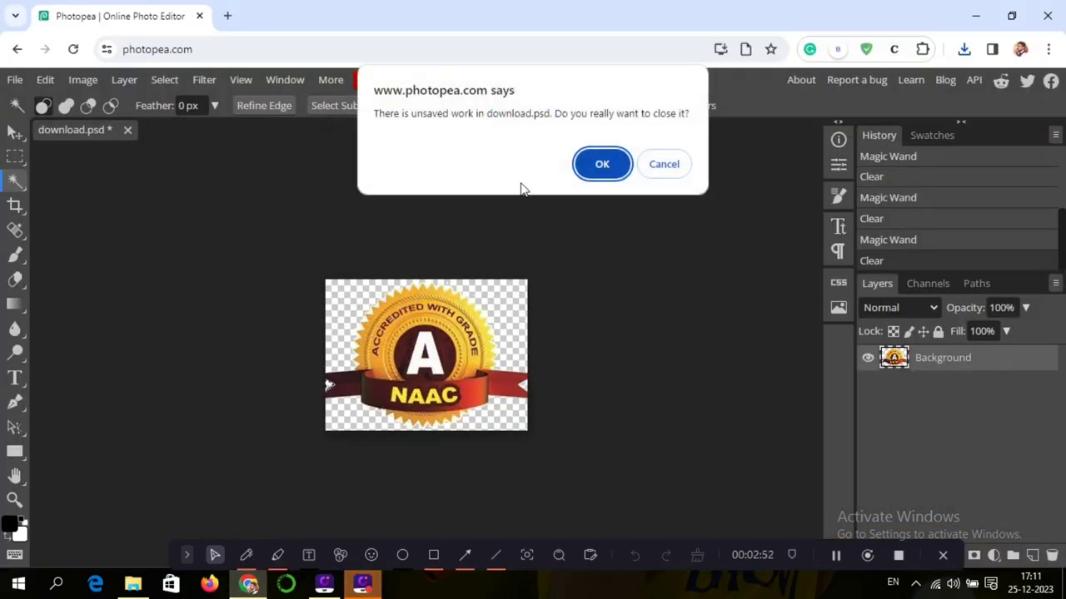
left_click(602, 164)
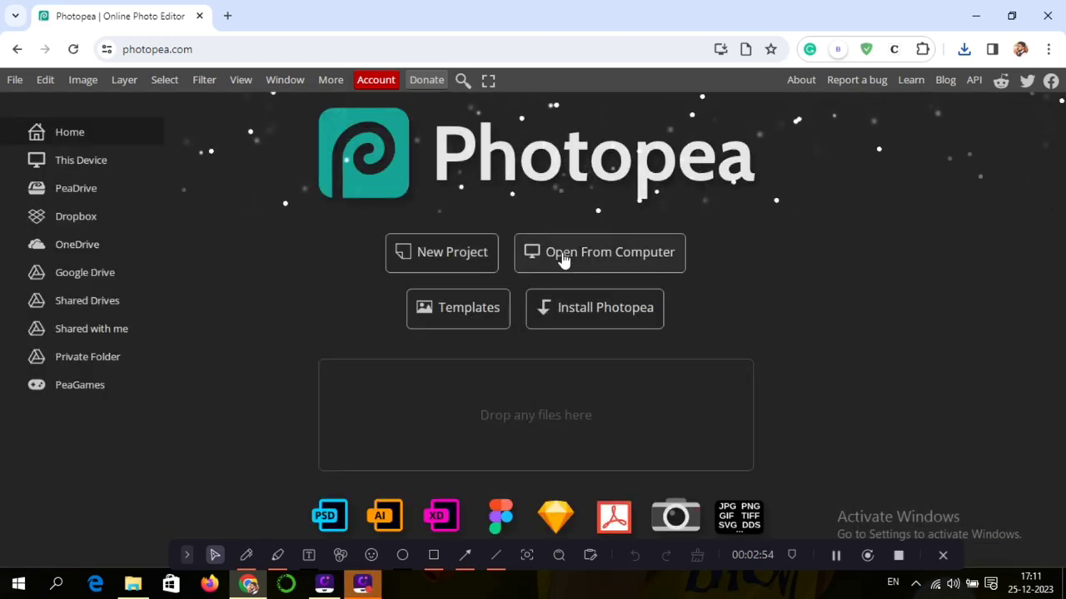
Step: Reopen the original download badge image from the Desktop folder in Photopea
key("ctrl+o")
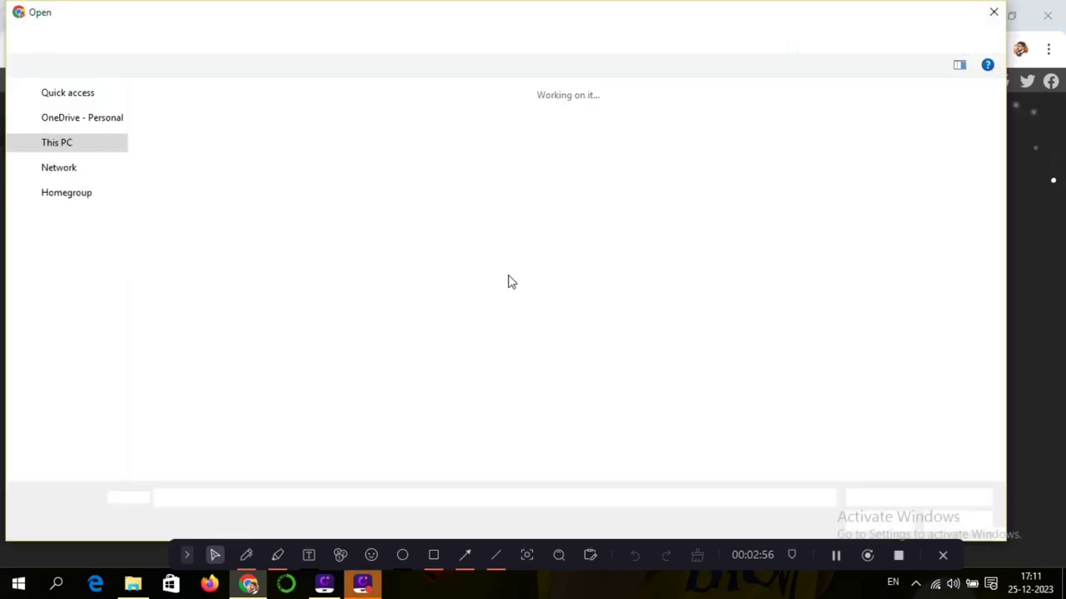
left_click(697, 129)
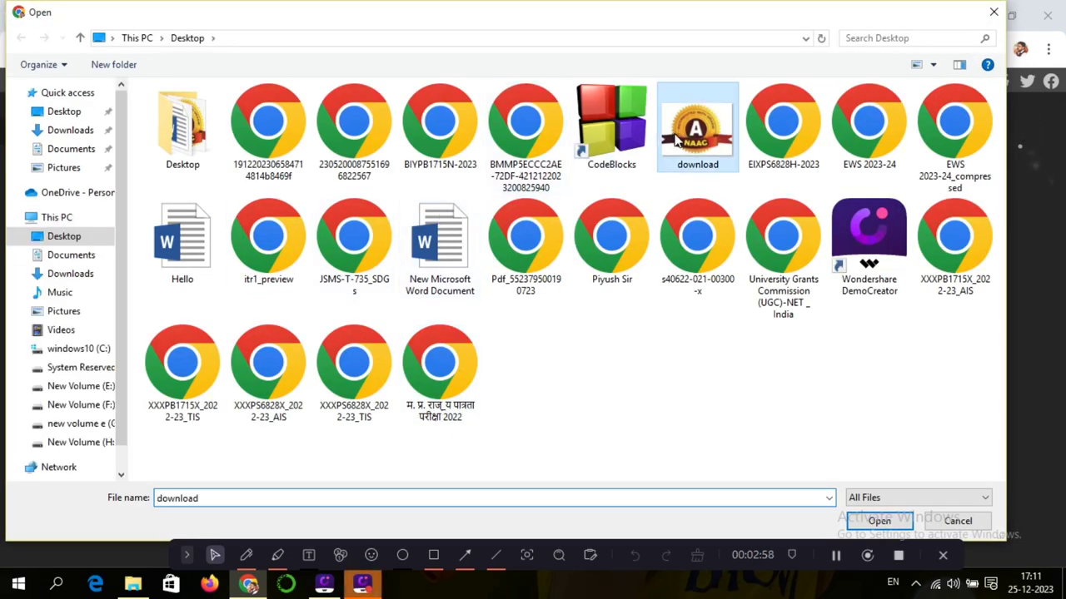
left_click(876, 520)
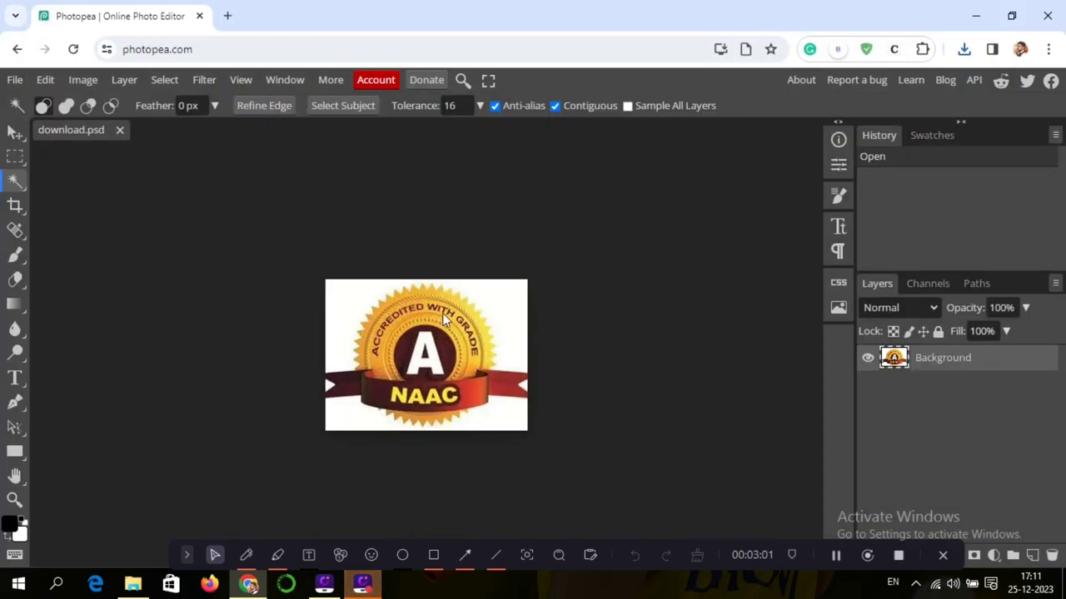
left_click(492, 302)
right_click(492, 302)
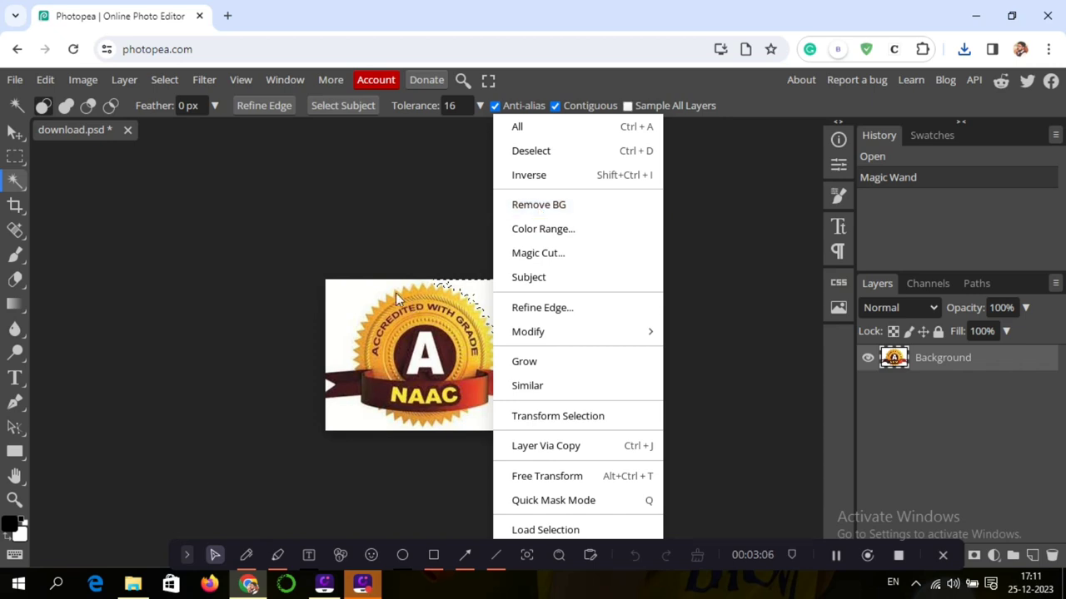
left_click(396, 458)
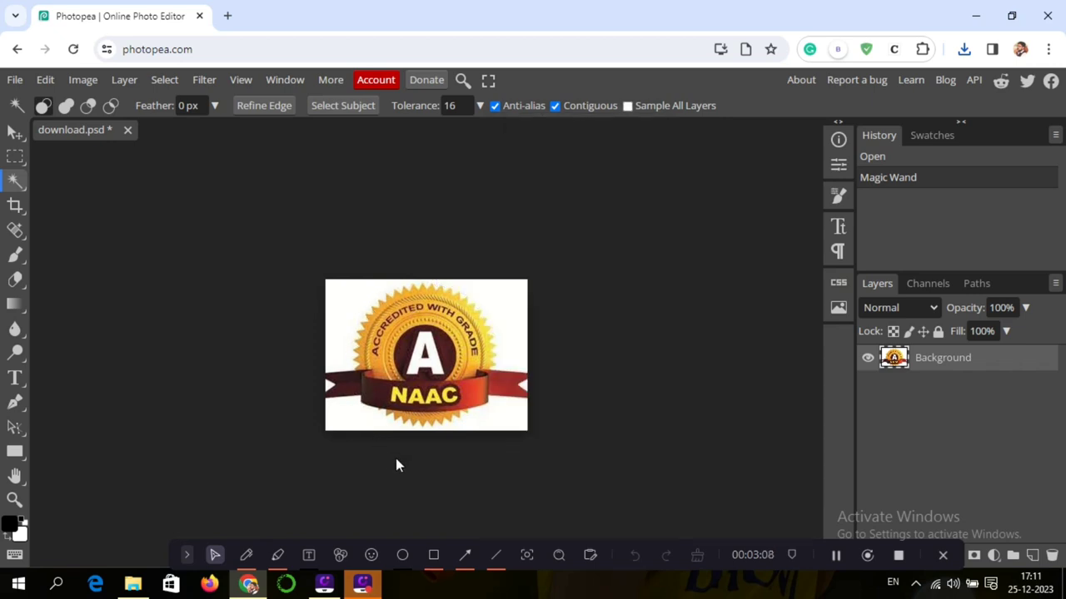
Step: Remove the white background from the reopened badge image with Remove BG
right_click(433, 333)
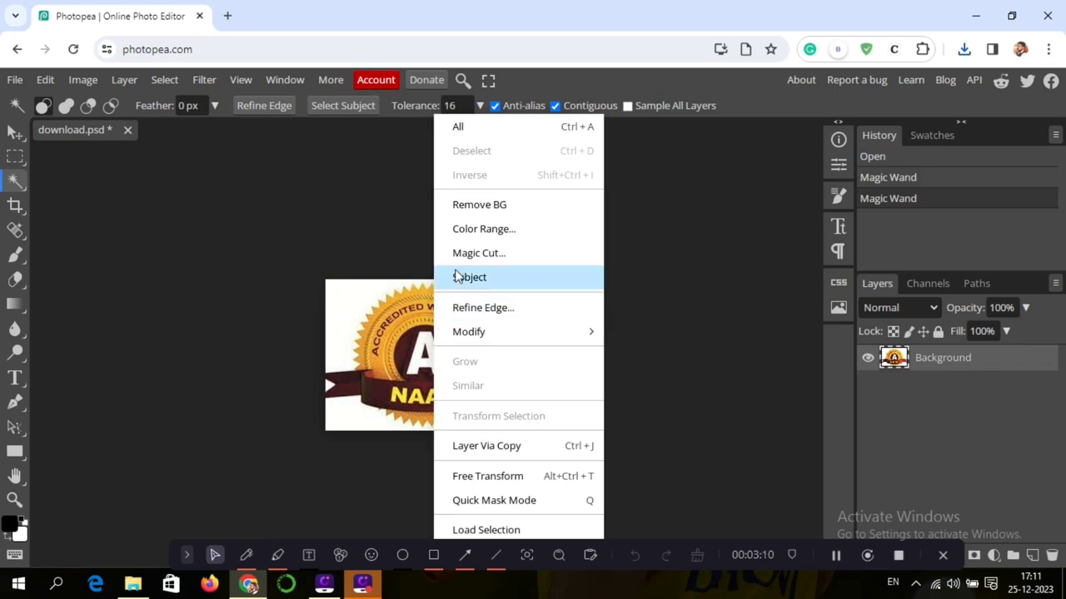
left_click(471, 208)
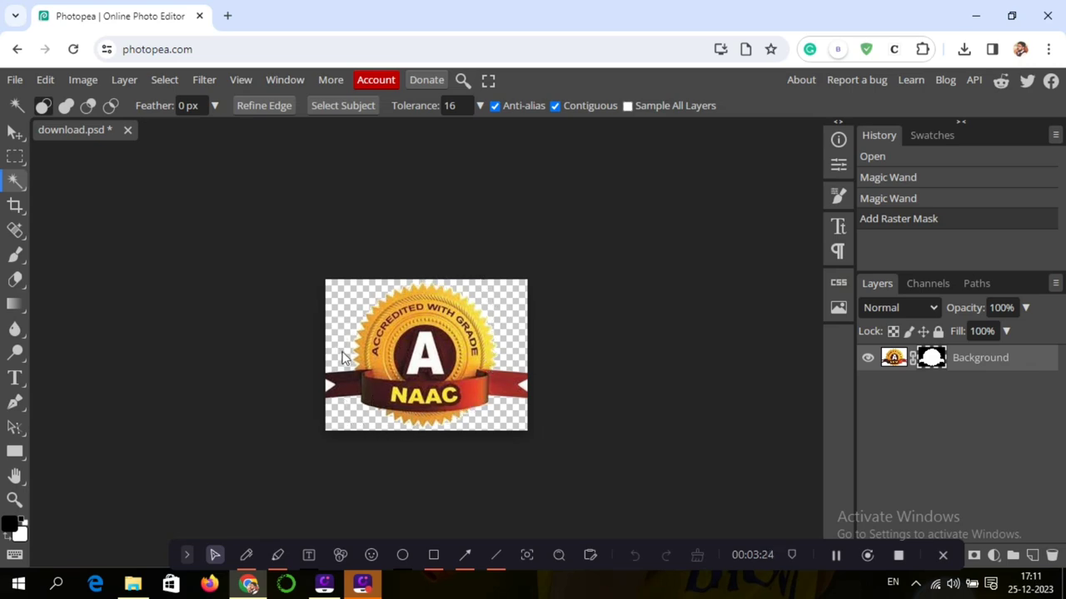
Step: Try to run Remove BG again on the masked badge layer, accepting the offer to watch a short ad
right_click(364, 309)
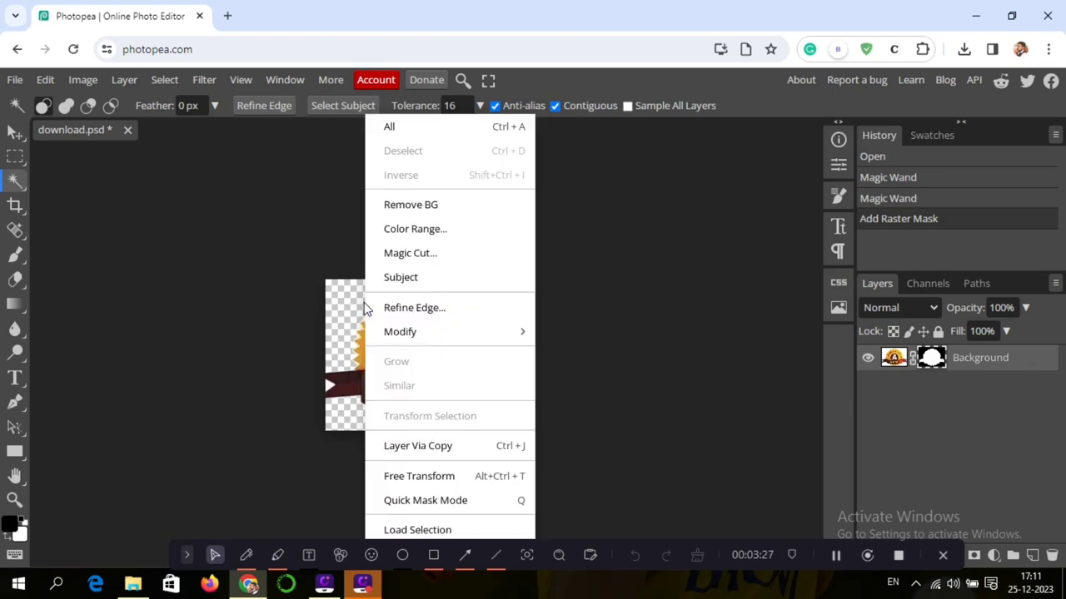
left_click(410, 206)
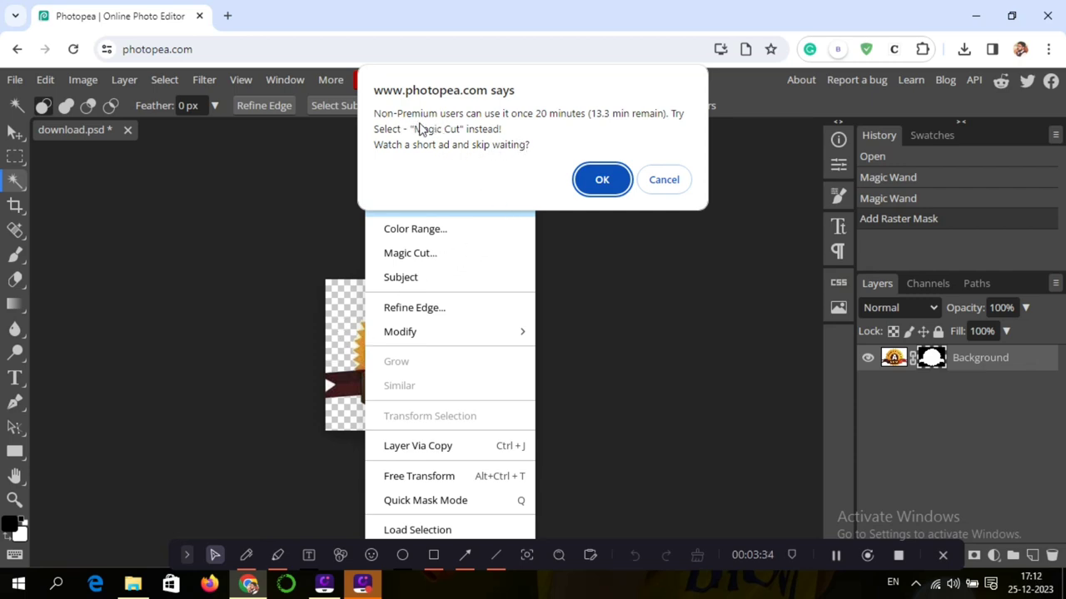
left_click(582, 180)
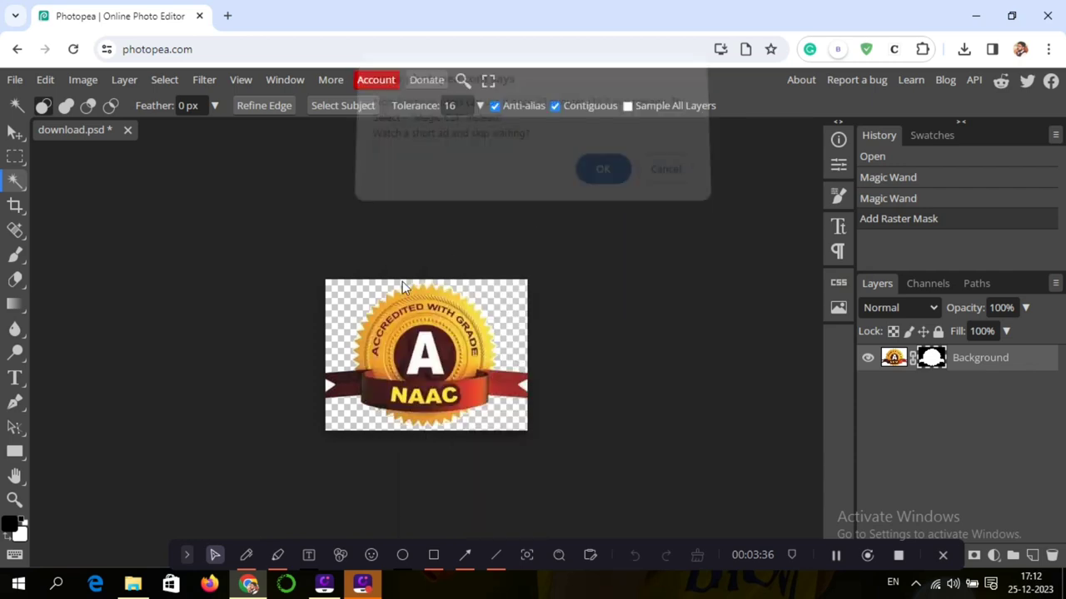
left_click(356, 314)
right_click(356, 314)
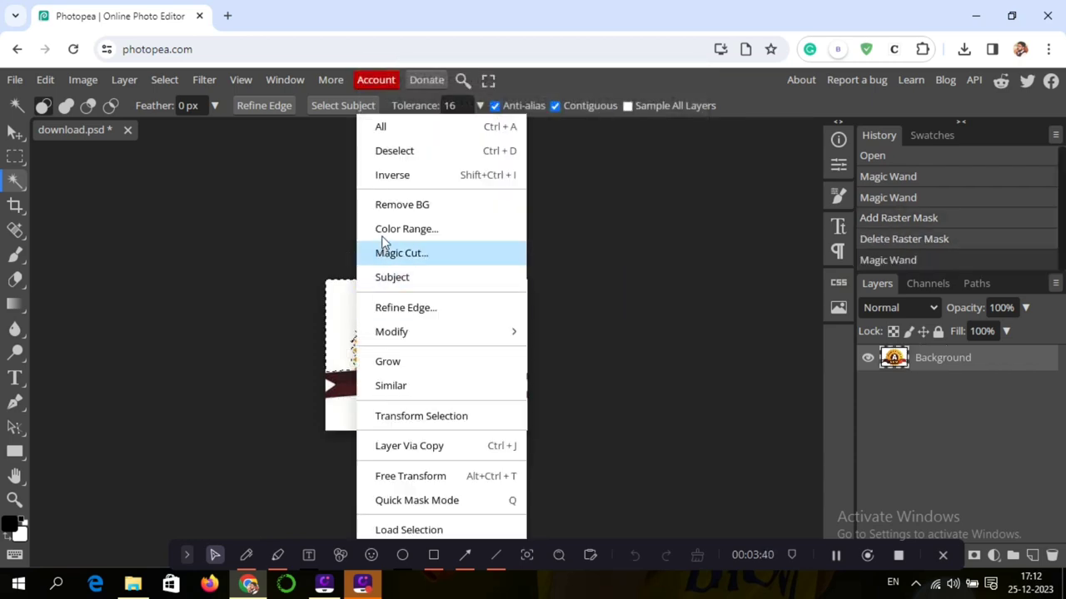
left_click(465, 346)
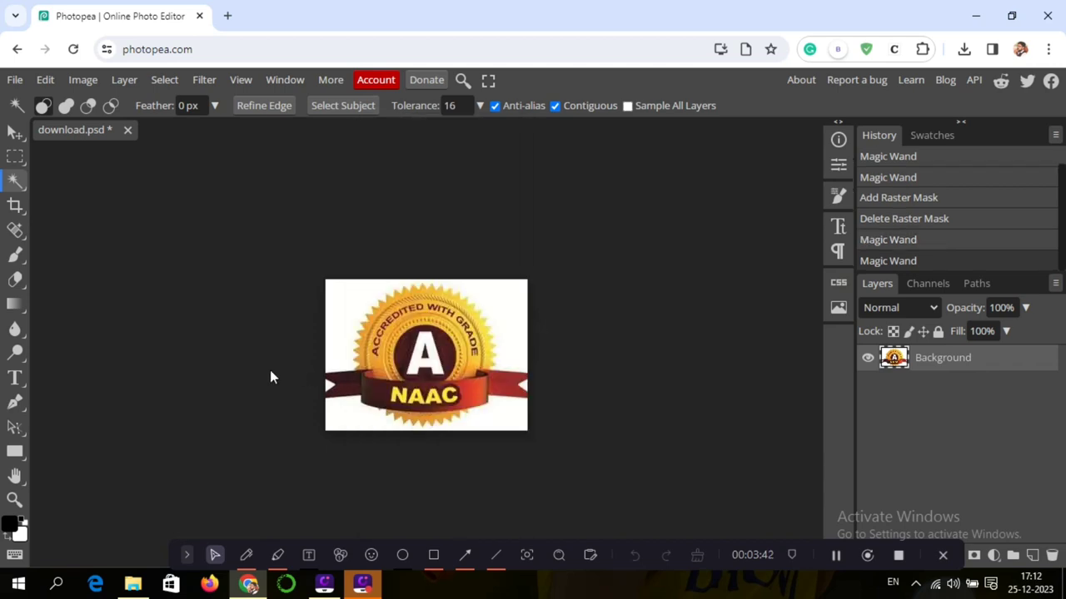